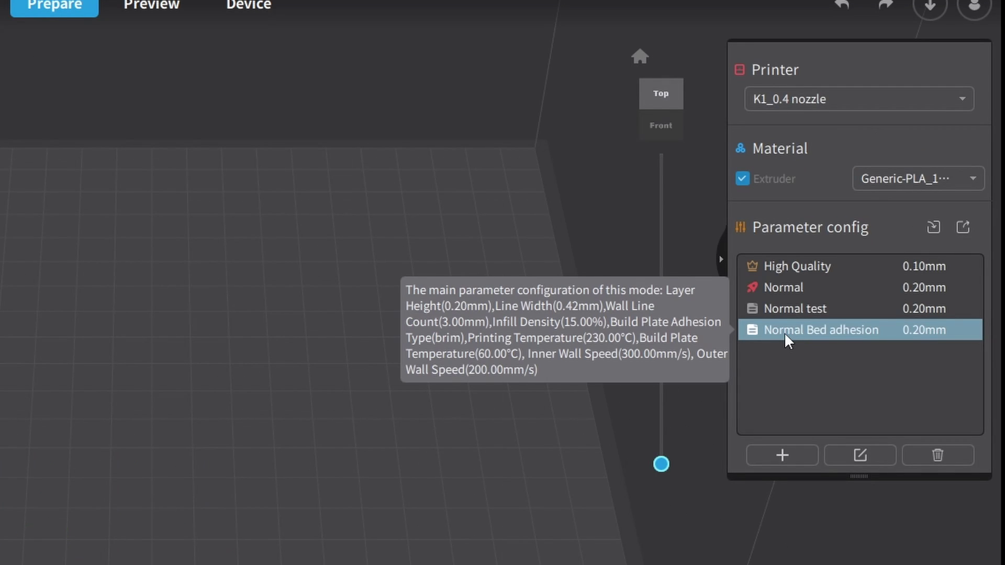
Step: Set the Normal Bed adhesion profile's build plate adhesion type to brim with advanced settings shown, and save the profile
{"action": "mouse_move", "coordinate": [828, 337]}
{"action": "left_click", "coordinate": [860, 455]}
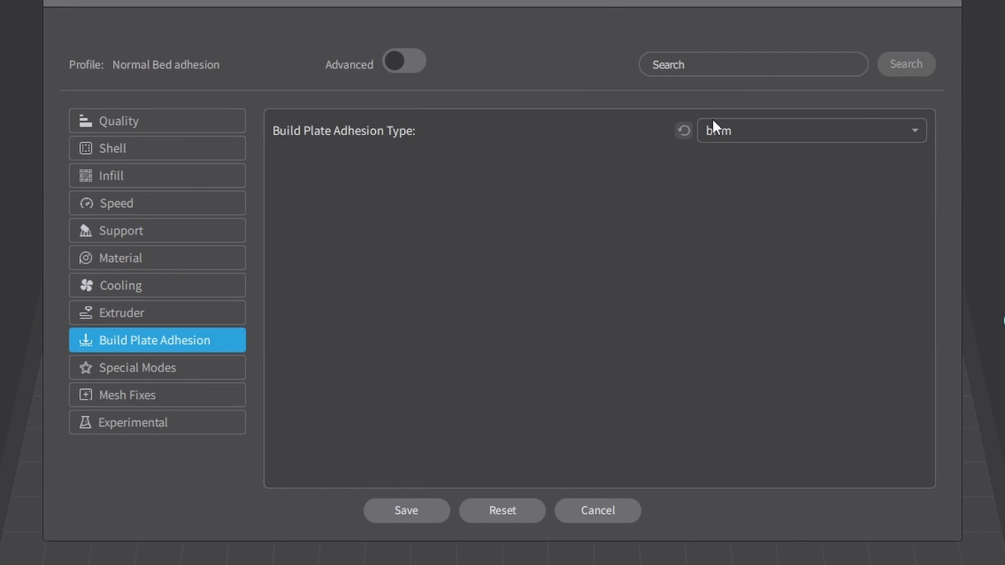
{"action": "left_click", "coordinate": [914, 131]}
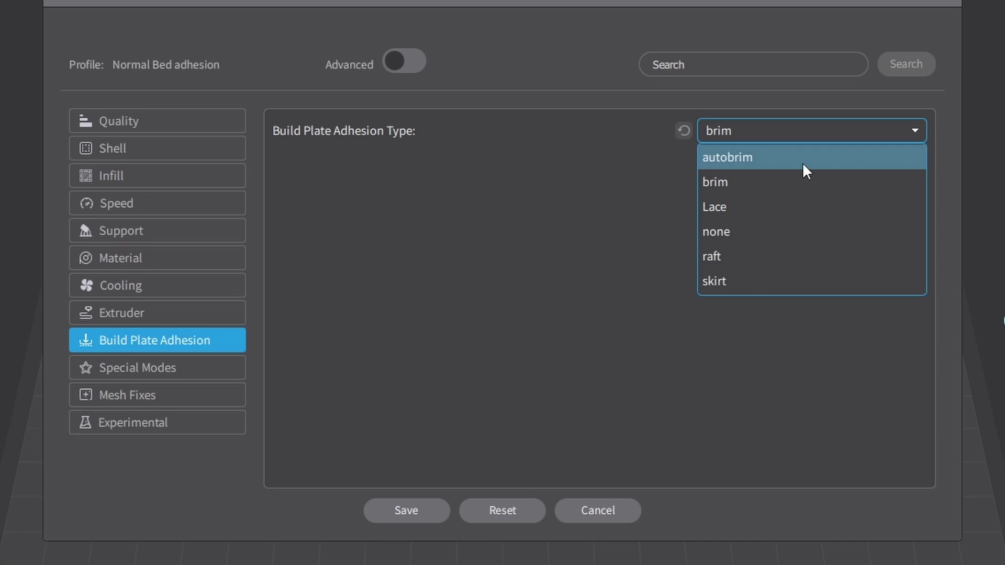
{"action": "left_click", "coordinate": [738, 184]}
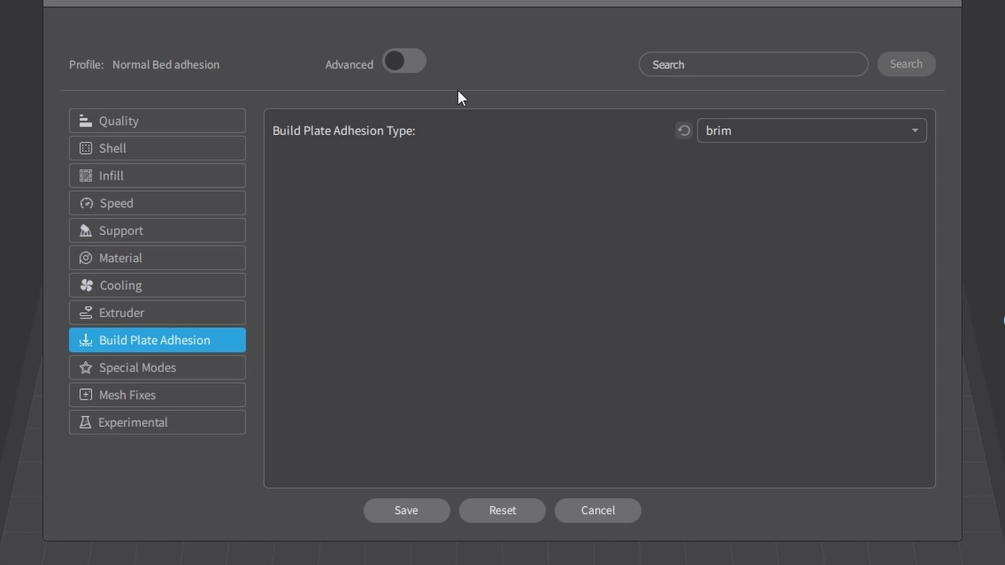
{"action": "left_click", "coordinate": [400, 66]}
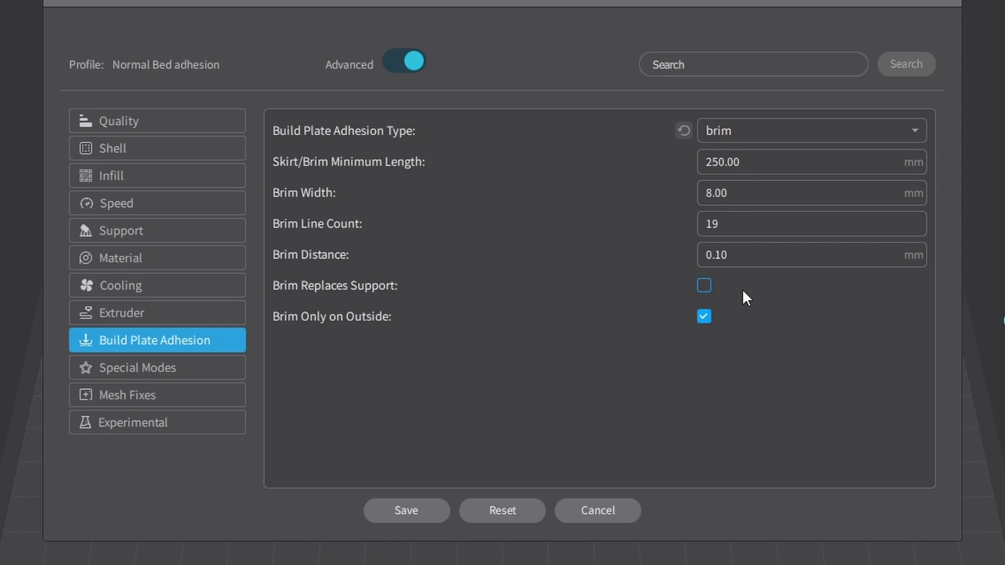
{"action": "mouse_move", "coordinate": [291, 174]}
{"action": "mouse_move", "coordinate": [286, 230]}
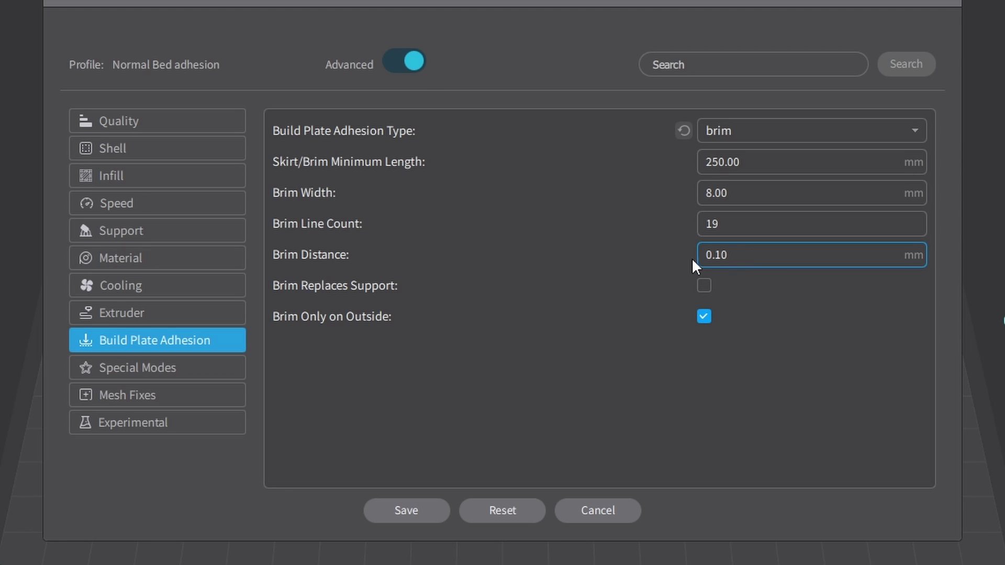
{"action": "mouse_move", "coordinate": [340, 261]}
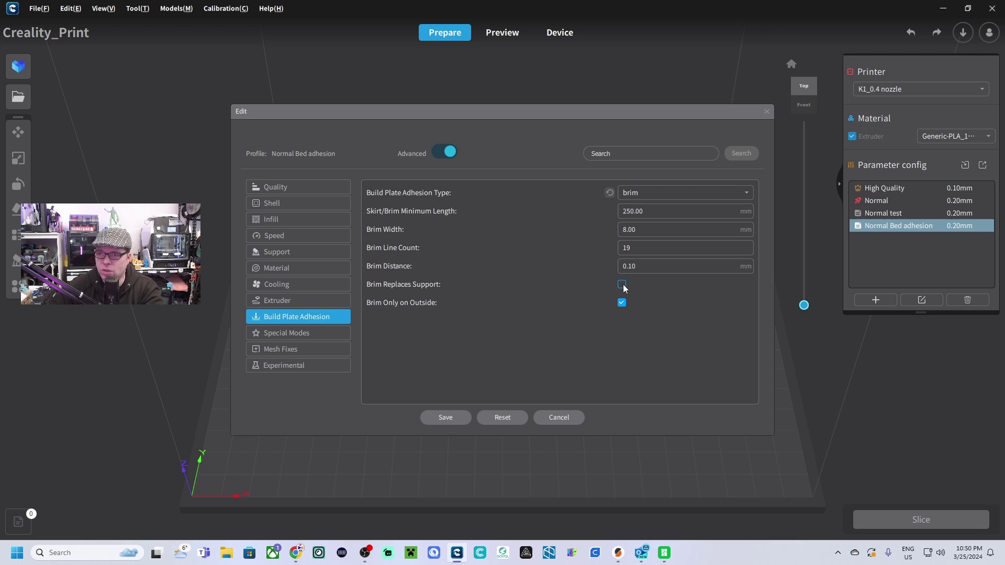
{"action": "mouse_move", "coordinate": [384, 310]}
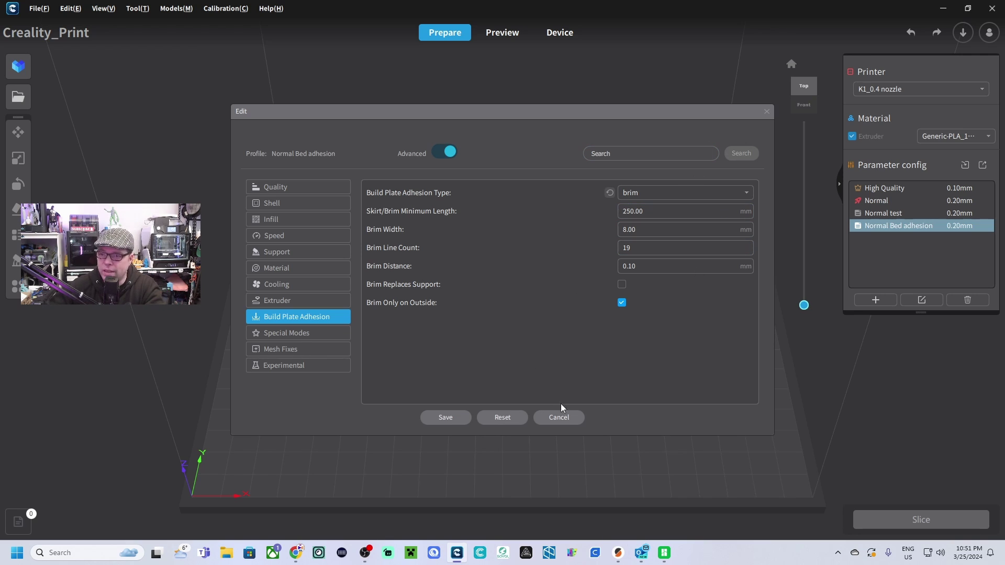
{"action": "left_click", "coordinate": [446, 417]}
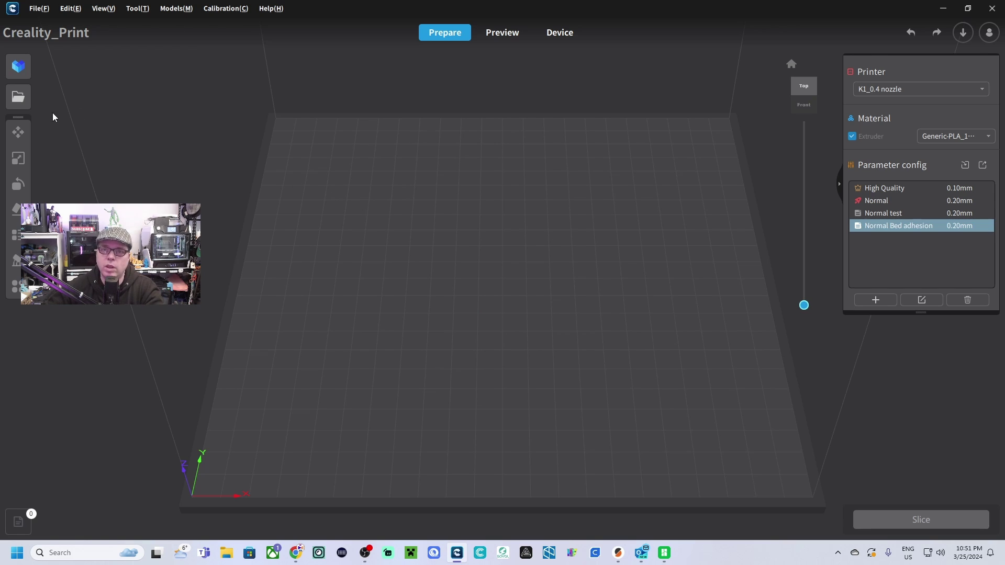
Step: Import the 3DBenchy boat model, slice it, and inspect the brim around its hull in the preview
{"action": "left_click", "coordinate": [19, 98]}
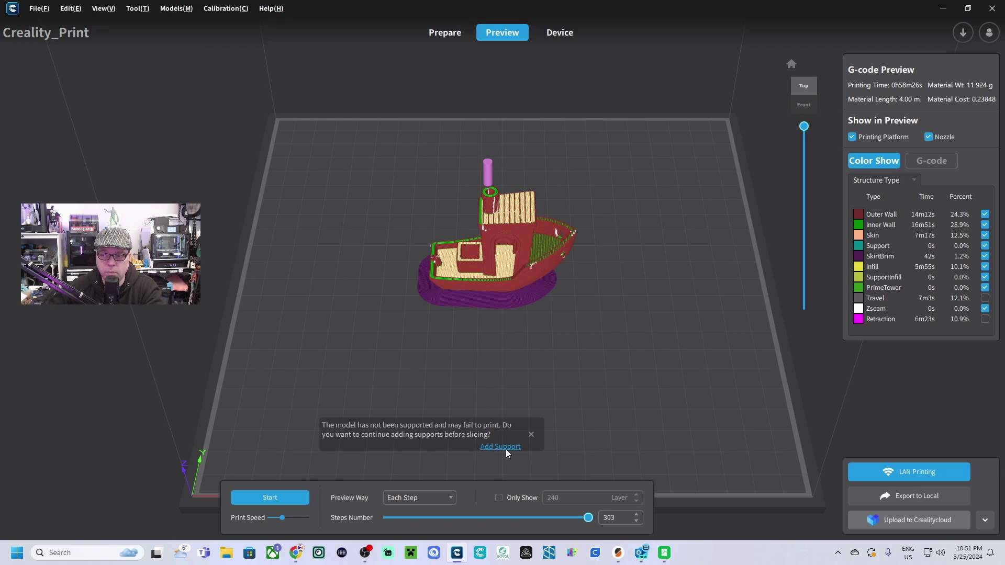
{"action": "right_click_drag", "start_coordinate": [517, 442], "coordinate": [435, 281]}
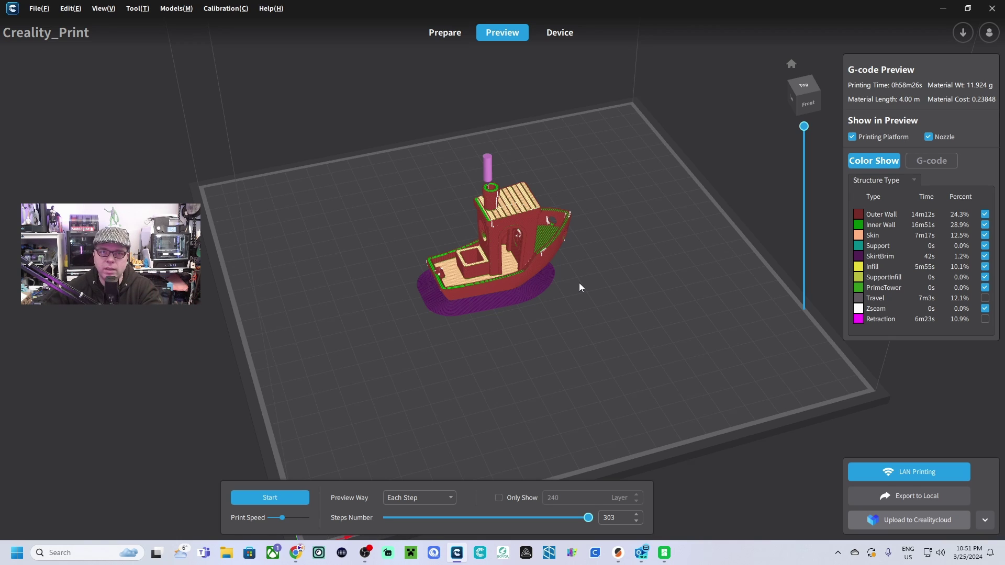
{"action": "scroll", "coordinate": [528, 278], "scroll_direction": "up", "scroll_amount": 3}
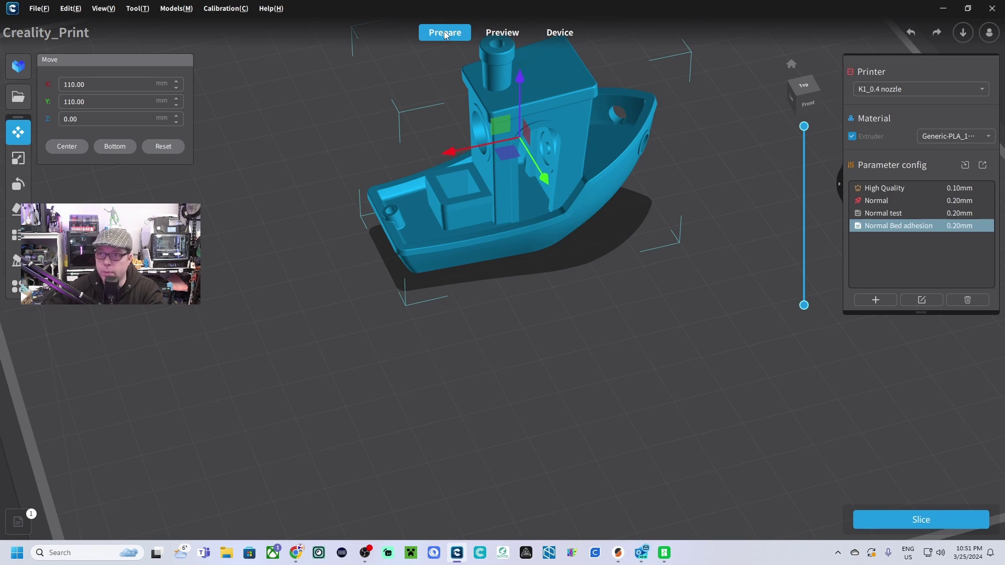
Step: Set the Normal Bed adhesion profile's brim width to 4 mm, save it, and slice the boat again
{"action": "left_click", "coordinate": [922, 300]}
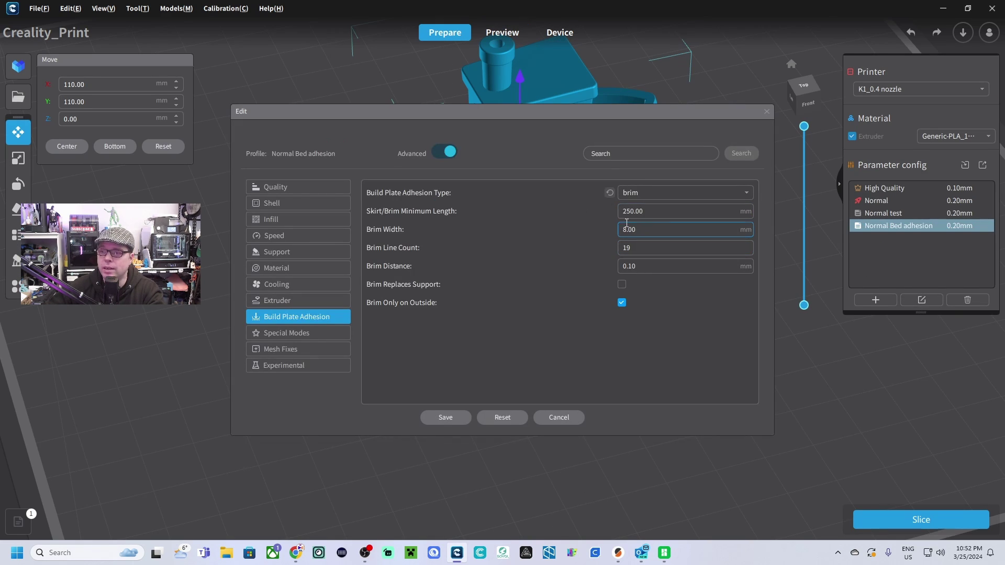
{"action": "double_click", "coordinate": [642, 230]}
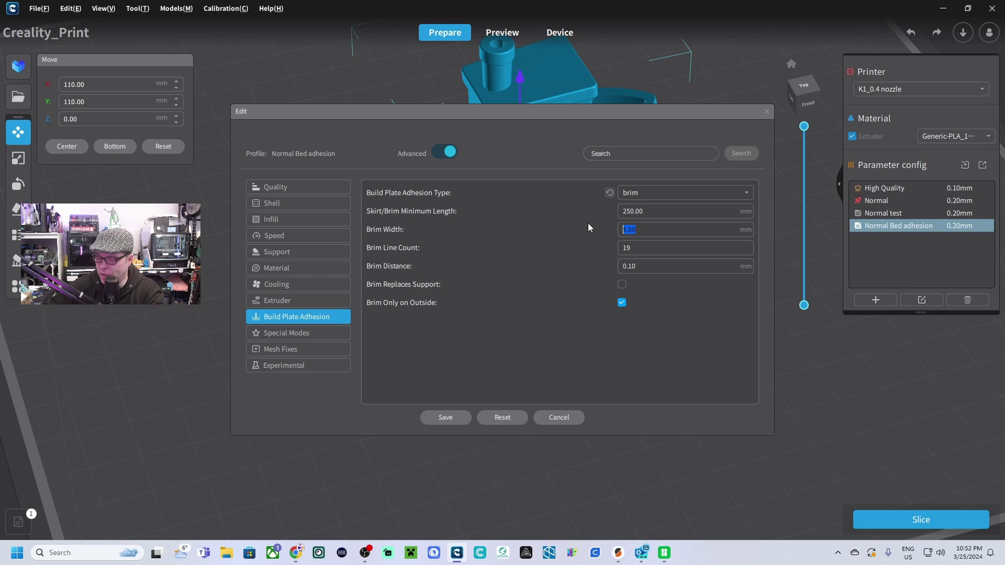
{"action": "type", "text": "4"}
{"action": "key", "text": "Return"}
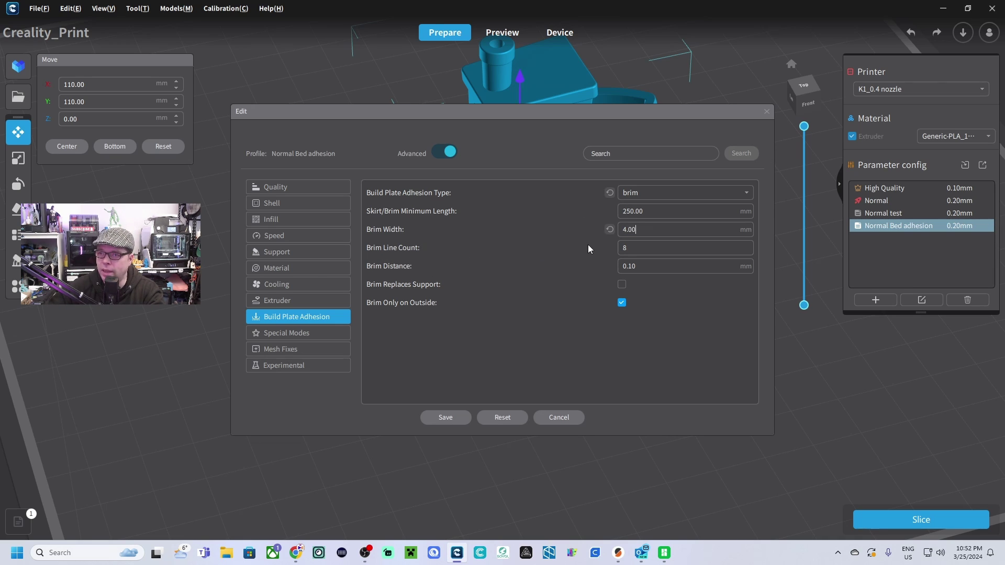
{"action": "left_click", "coordinate": [446, 417]}
{"action": "left_click", "coordinate": [923, 520]}
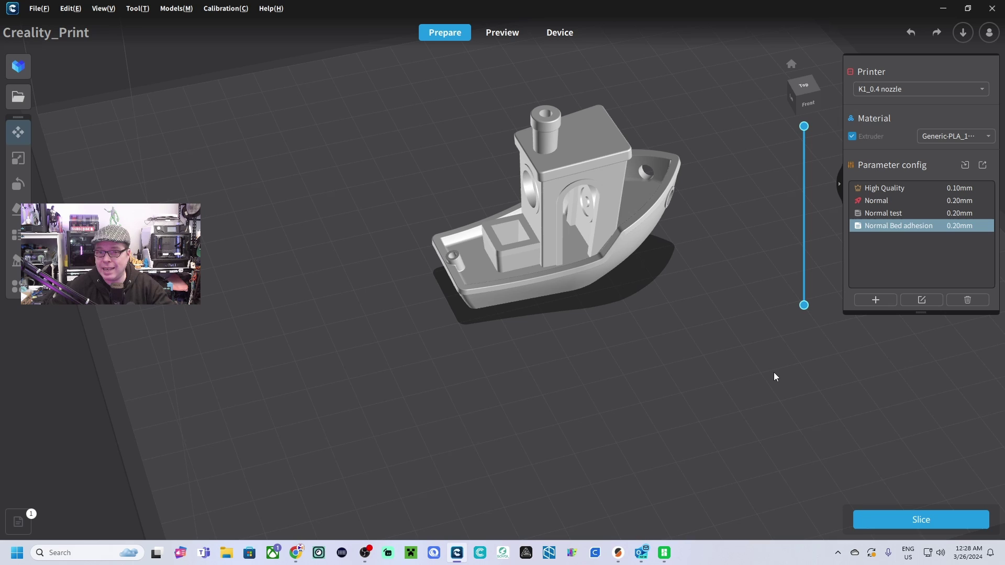
Step: Set the Normal Bed adhesion profile's build plate adhesion type to raft, save it, and slice the boat
{"action": "left_click", "coordinate": [928, 303]}
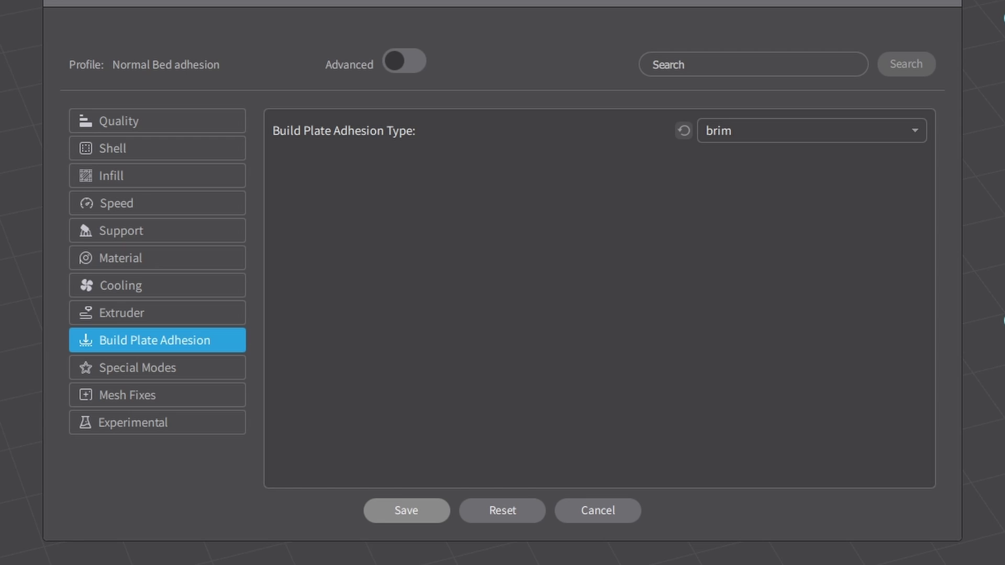
{"action": "left_click", "coordinate": [809, 134]}
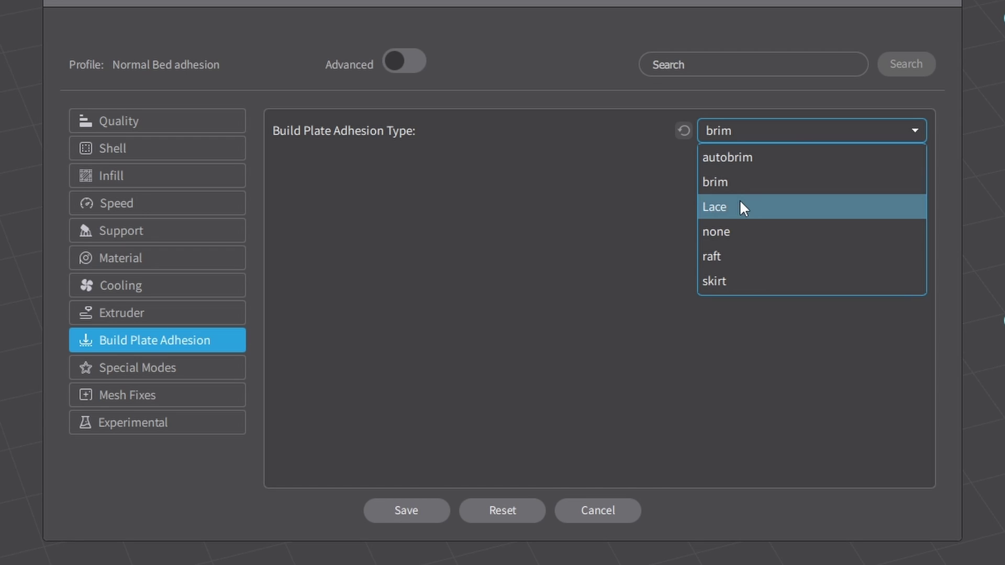
{"action": "left_click", "coordinate": [724, 256]}
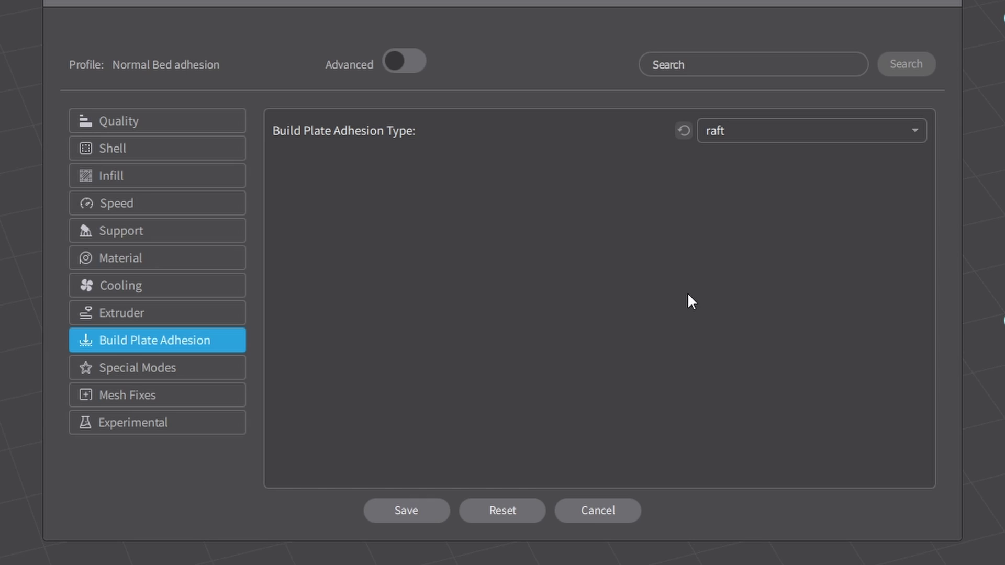
{"action": "left_click", "coordinate": [397, 63]}
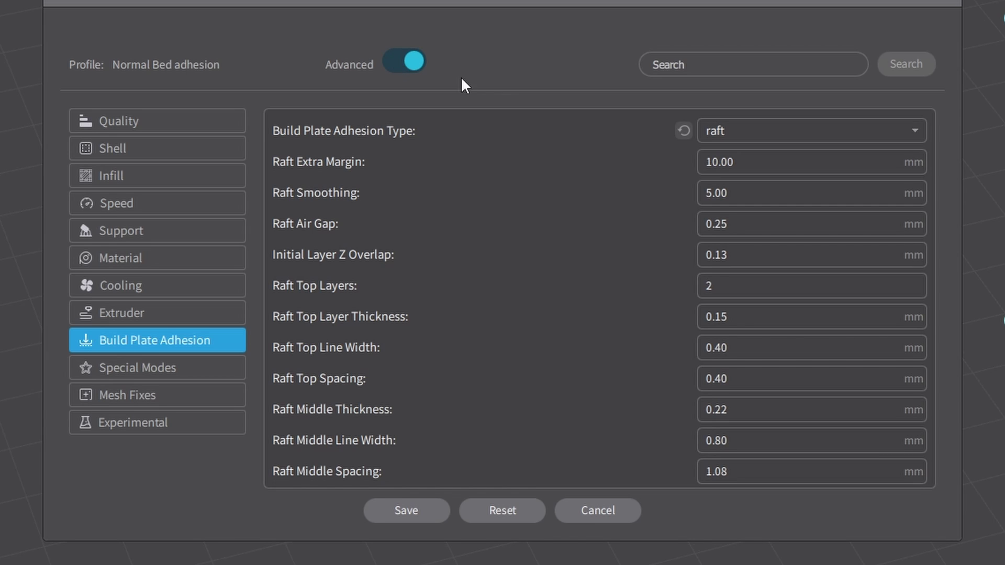
{"action": "left_click", "coordinate": [736, 190]}
{"action": "left_click", "coordinate": [394, 66]}
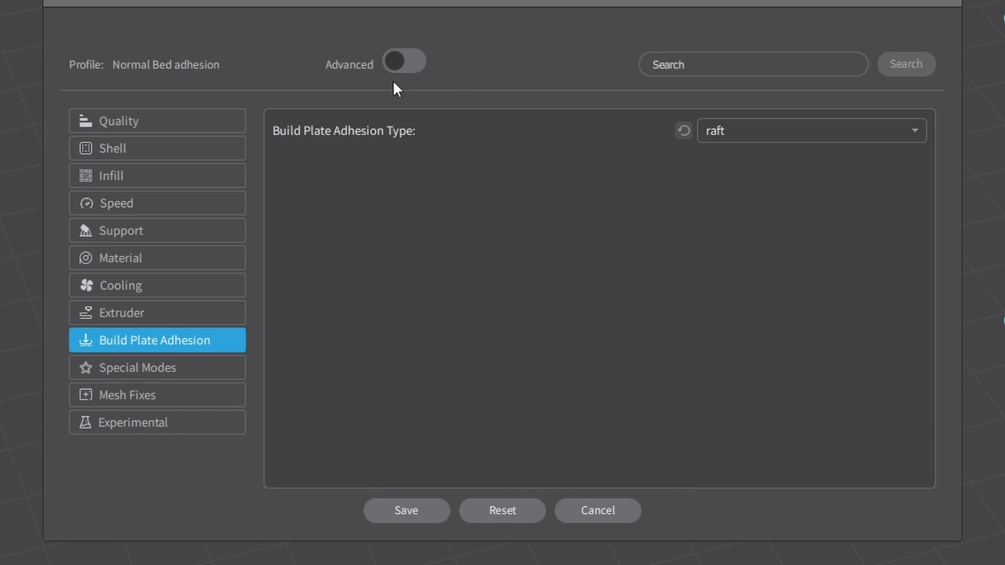
{"action": "left_click", "coordinate": [400, 510]}
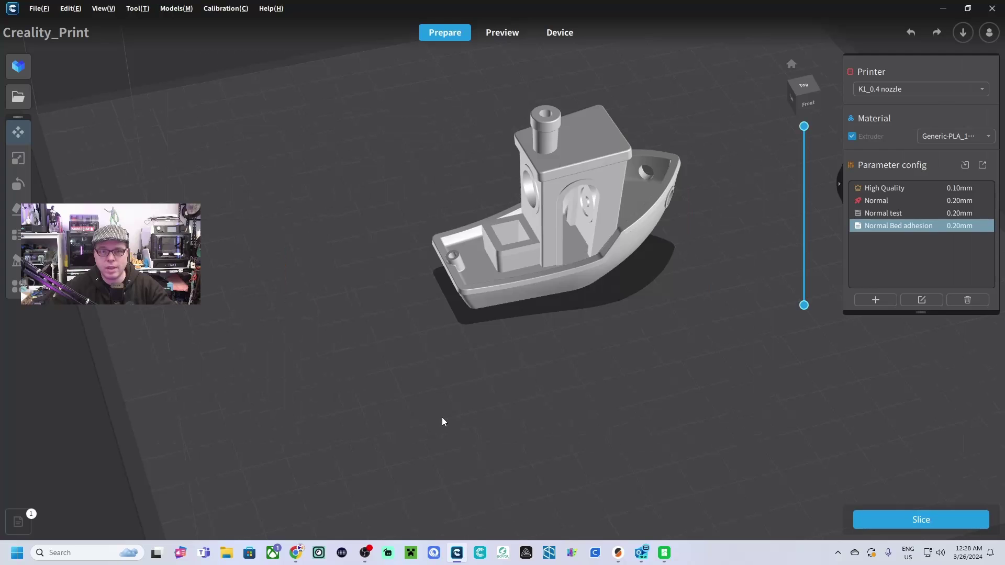
{"action": "left_click", "coordinate": [903, 518]}
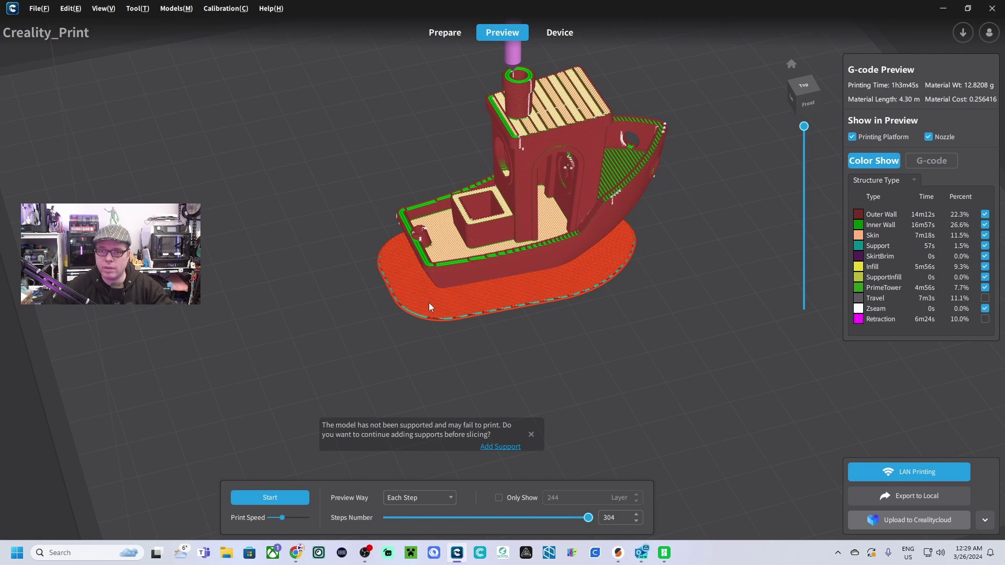
Step: Step through the raft's layers from layer 1 in the sliced preview, and select the K1 printer for LAN printing
{"action": "left_click_drag", "start_coordinate": [804, 126], "coordinate": [790, 311]}
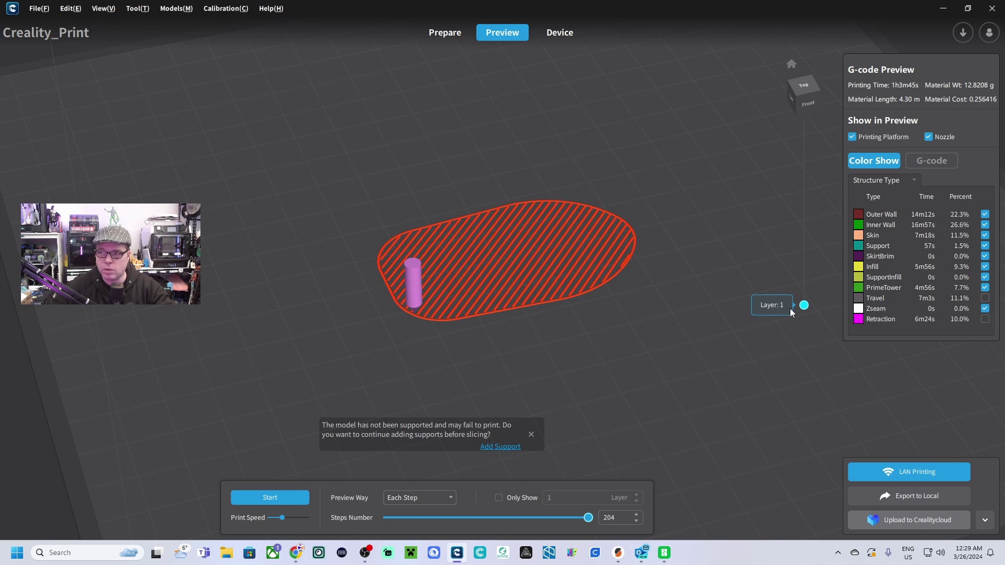
{"action": "left_click_drag", "start_coordinate": [795, 305], "coordinate": [795, 303]}
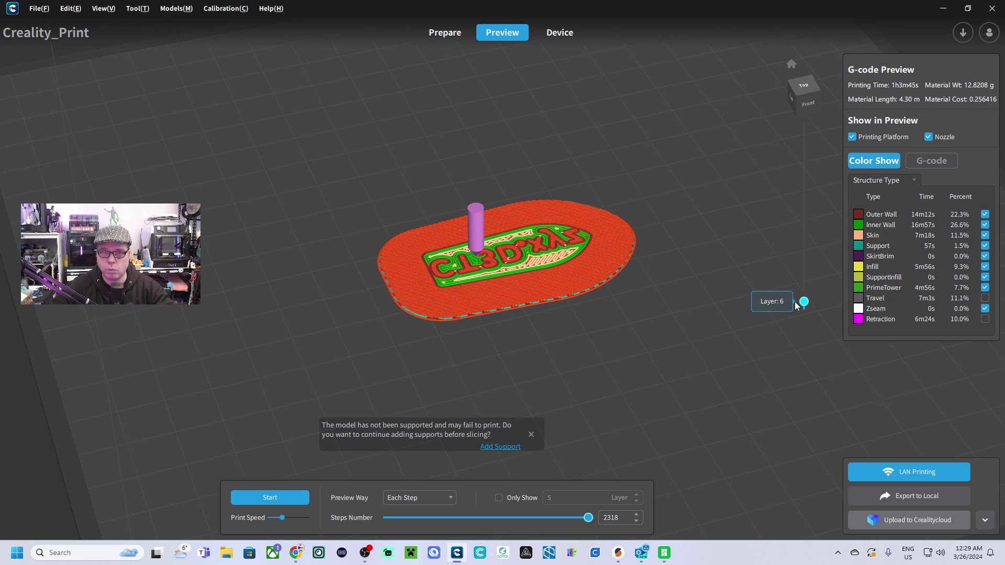
{"action": "left_click_drag", "start_coordinate": [795, 301], "coordinate": [804, 126]}
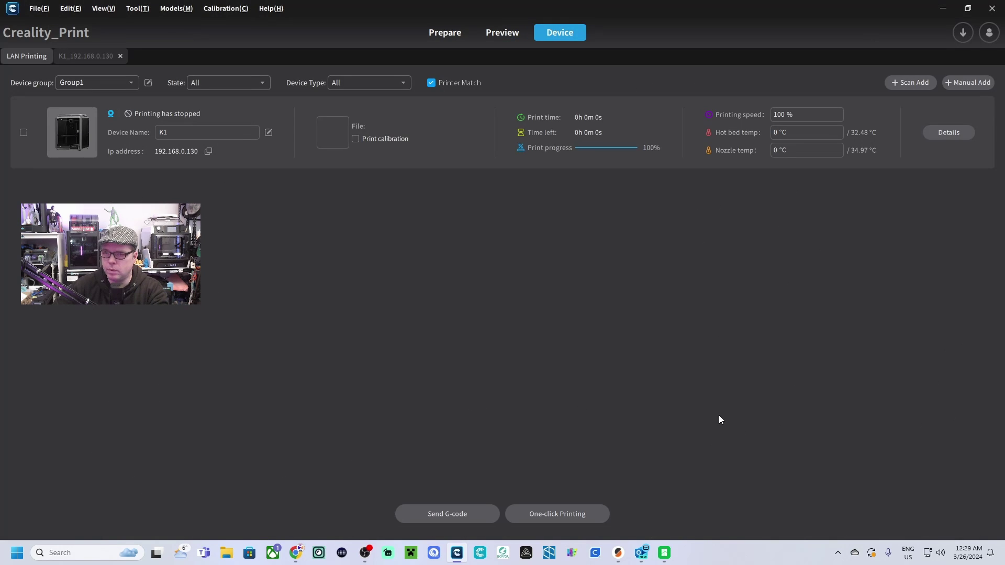
{"action": "left_click", "coordinate": [24, 132]}
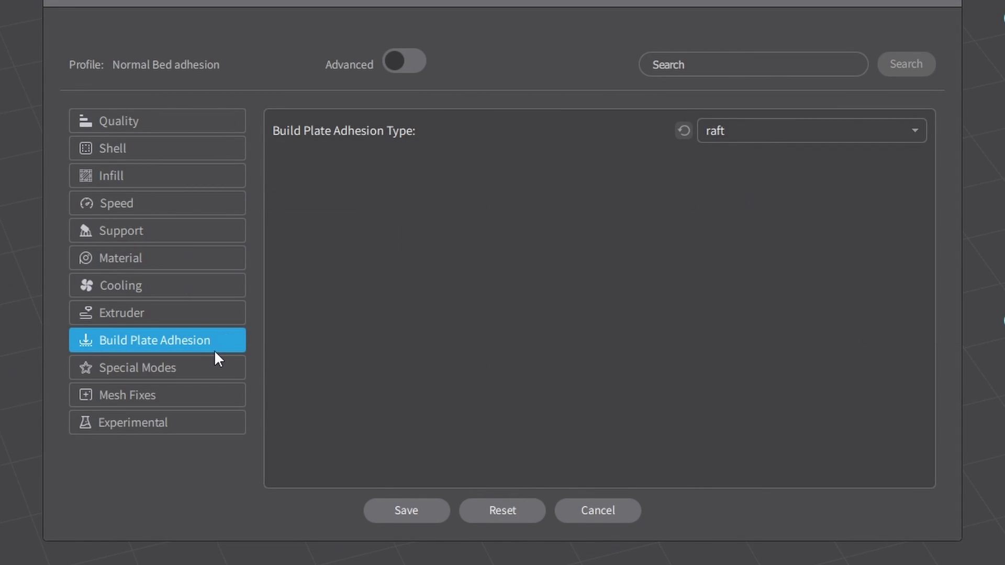
Step: Switch the profile's build plate adhesion type to skirt with a line count of 2, save it, and slice the boat
{"action": "left_click", "coordinate": [744, 140]}
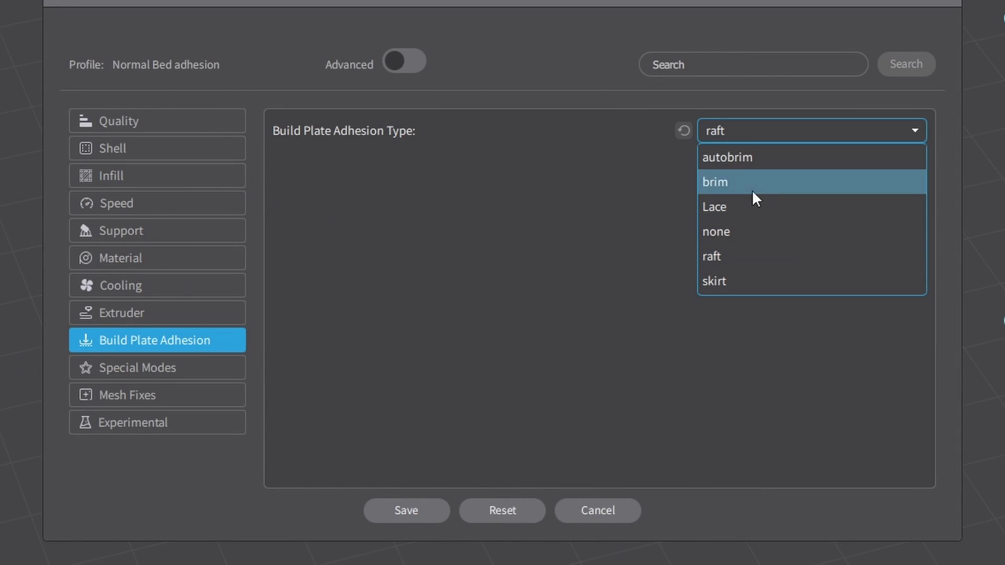
{"action": "left_click", "coordinate": [716, 281]}
{"action": "left_click", "coordinate": [725, 166]}
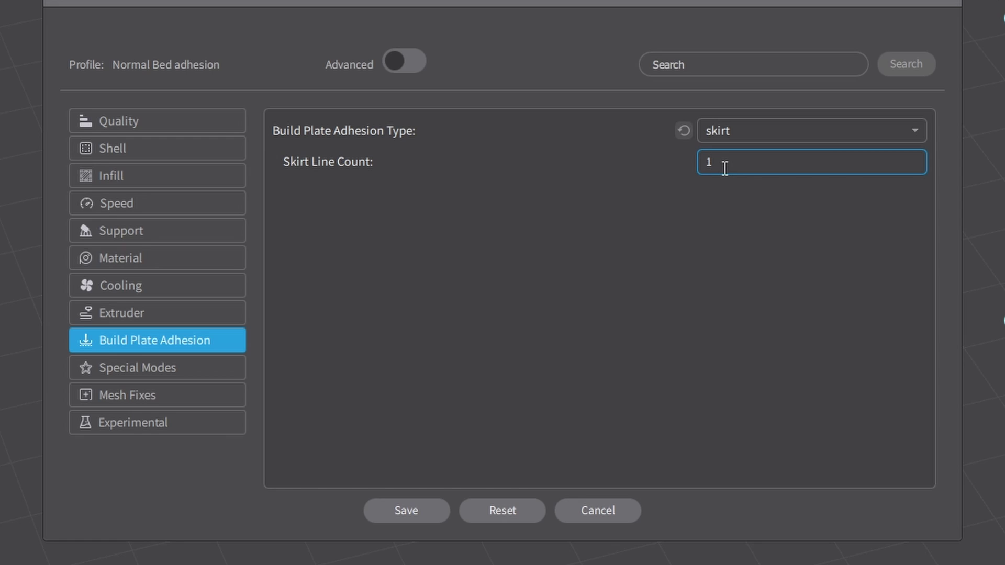
{"action": "key", "text": "BackSpace"}
{"action": "type", "text": "2"}
{"action": "left_click", "coordinate": [407, 510]}
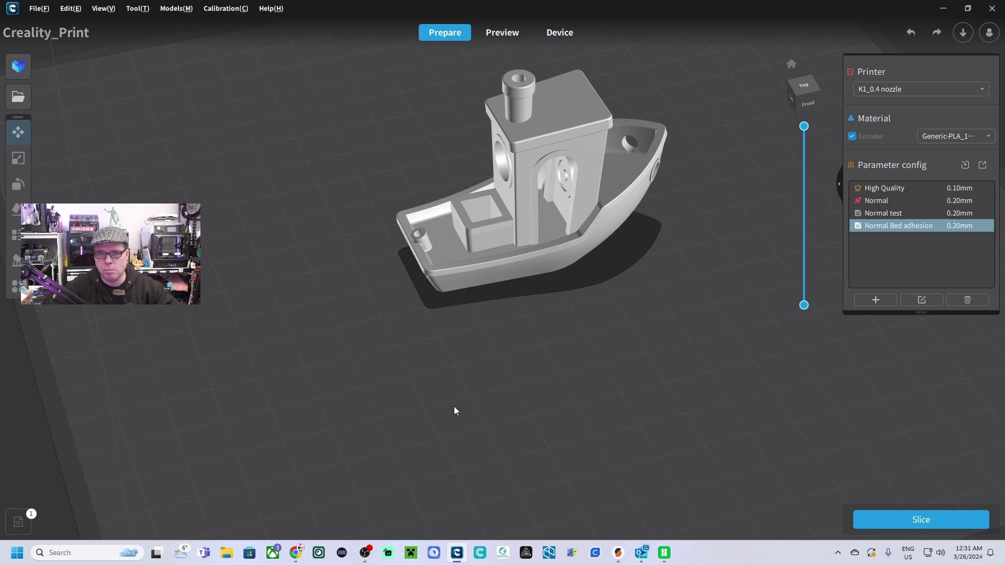
{"action": "left_click", "coordinate": [927, 515]}
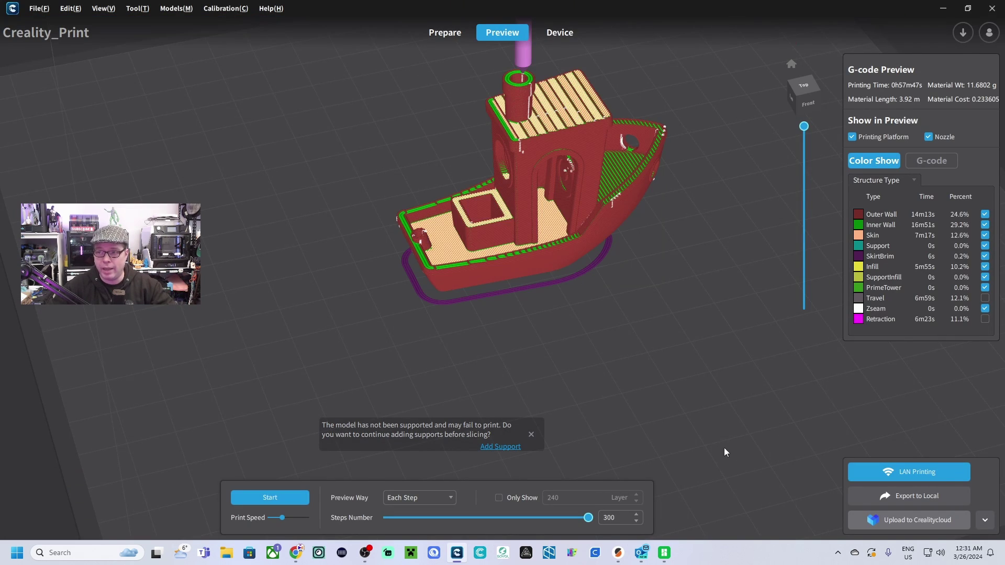
Step: Inspect the skirt around the sliced boat, and send its G-code over the local network to the K1 printer
{"action": "scroll", "coordinate": [448, 298], "scroll_direction": "up", "scroll_amount": 5}
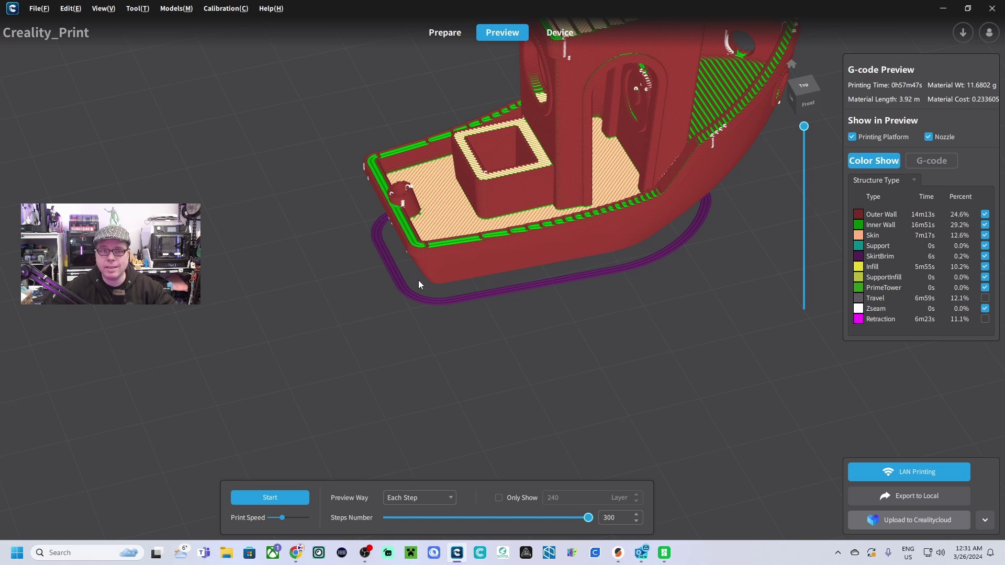
{"action": "right_click_drag", "start_coordinate": [419, 280], "coordinate": [479, 350]}
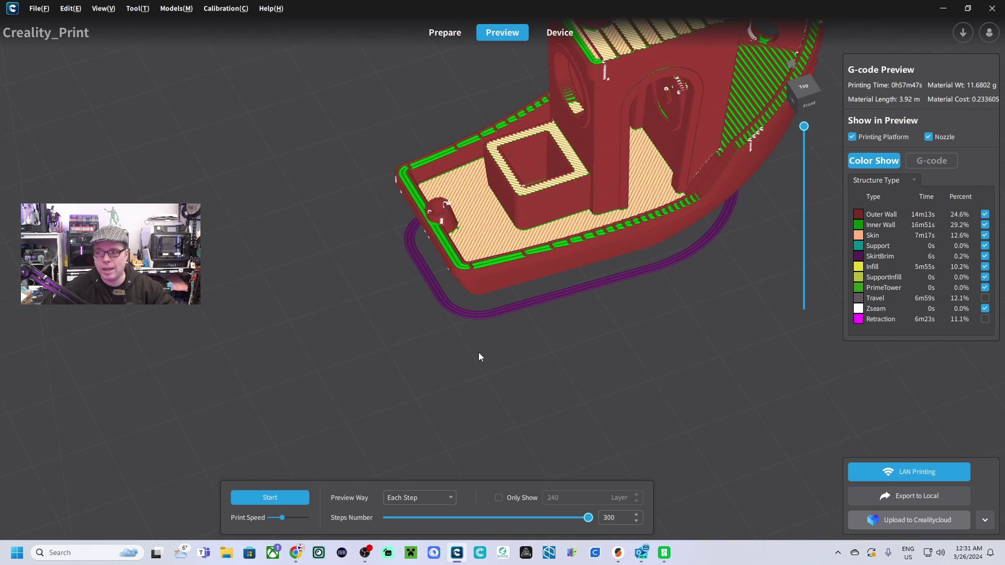
{"action": "left_click", "coordinate": [916, 473]}
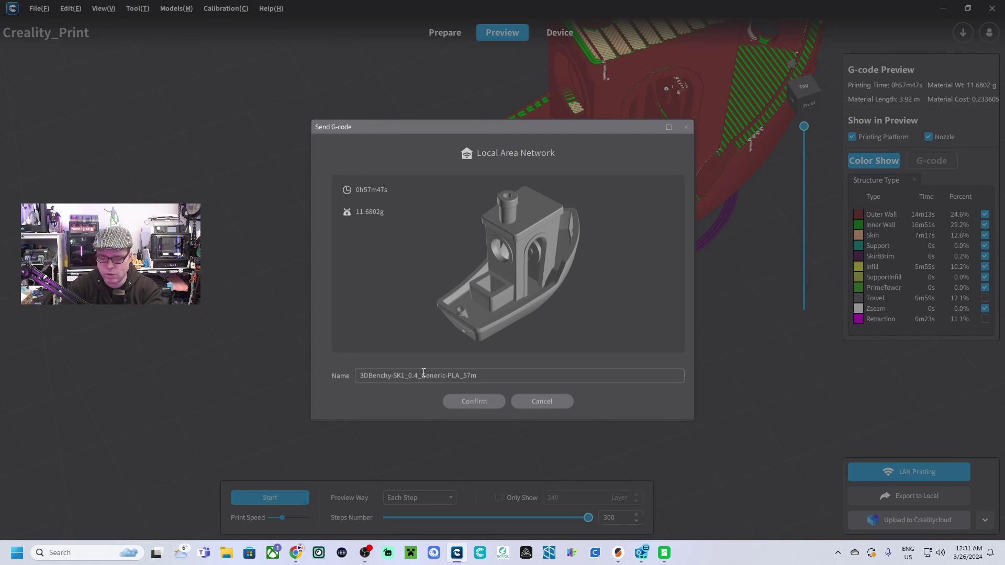
{"action": "left_click", "coordinate": [481, 401]}
{"action": "left_click", "coordinate": [23, 134]}
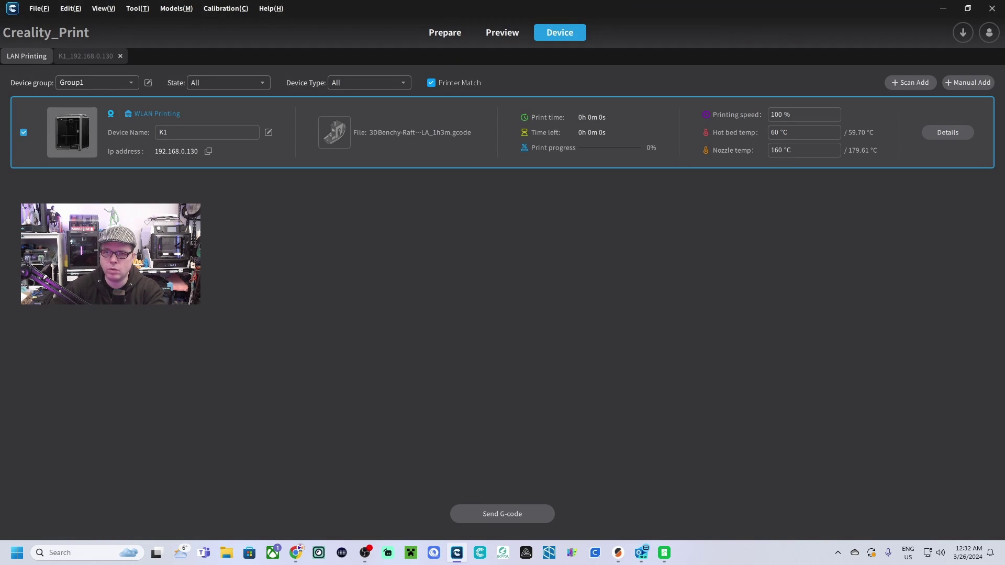
{"action": "left_click", "coordinate": [496, 514]}
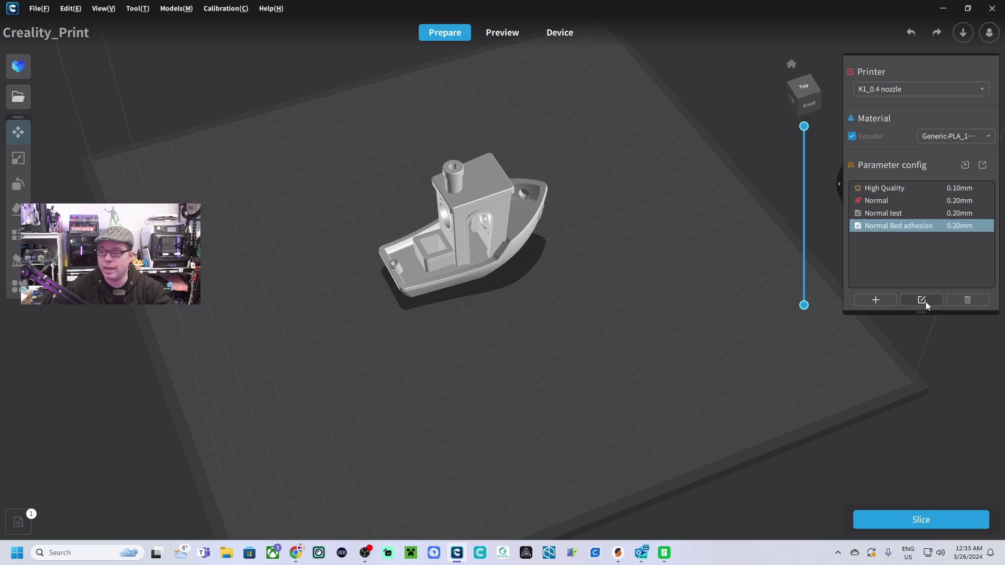
Step: Set the Normal Bed adhesion profile's build plate adhesion type to Lace, save it, and slice the boat
{"action": "left_click", "coordinate": [924, 300]}
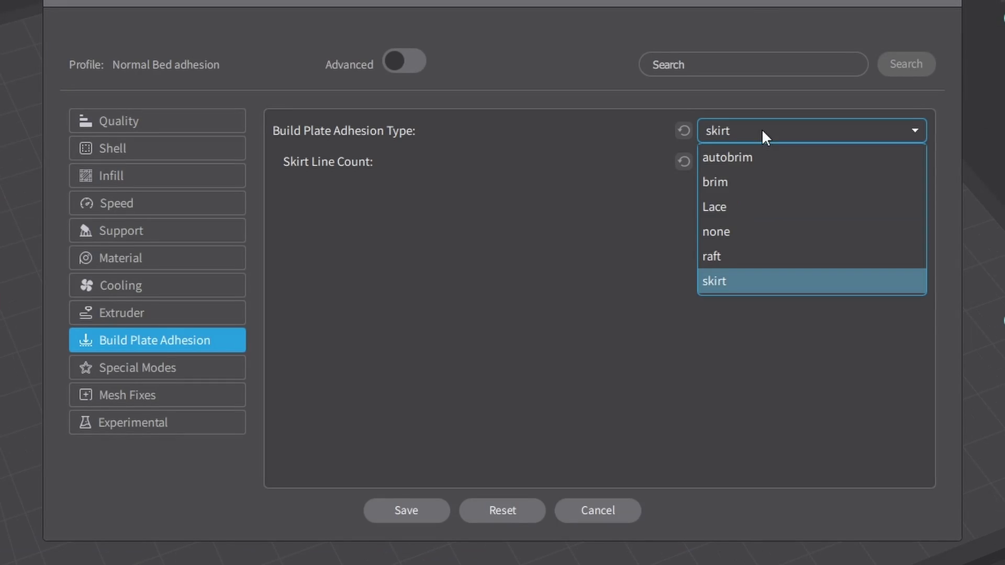
{"action": "left_click", "coordinate": [741, 202]}
{"action": "mouse_move", "coordinate": [276, 163]}
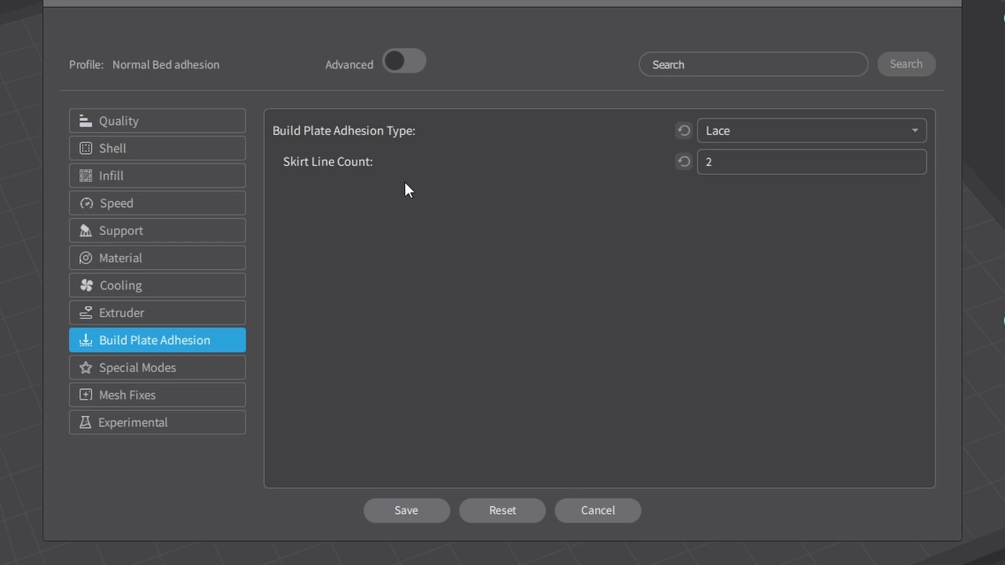
{"action": "left_click", "coordinate": [409, 507]}
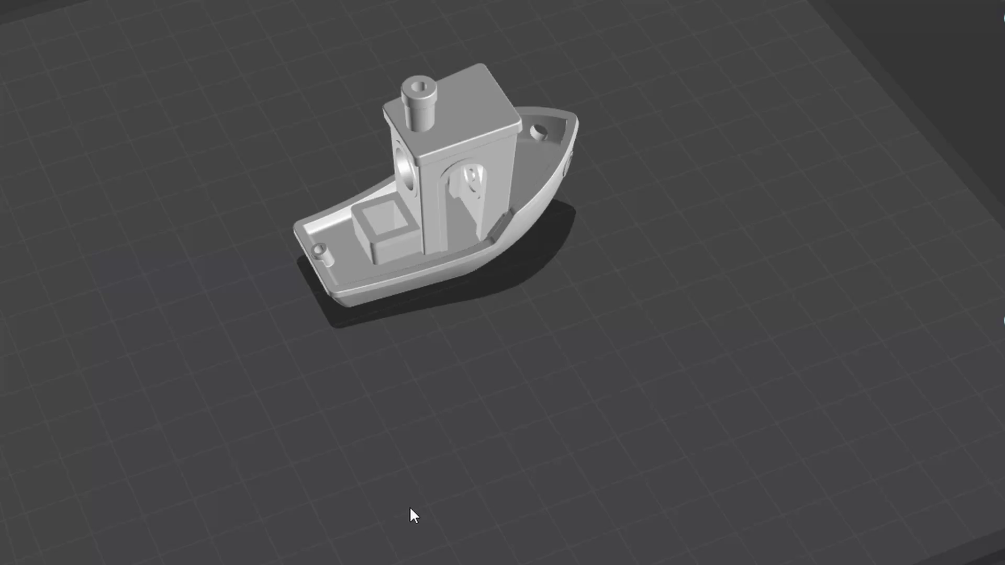
{"action": "left_click", "coordinate": [934, 520]}
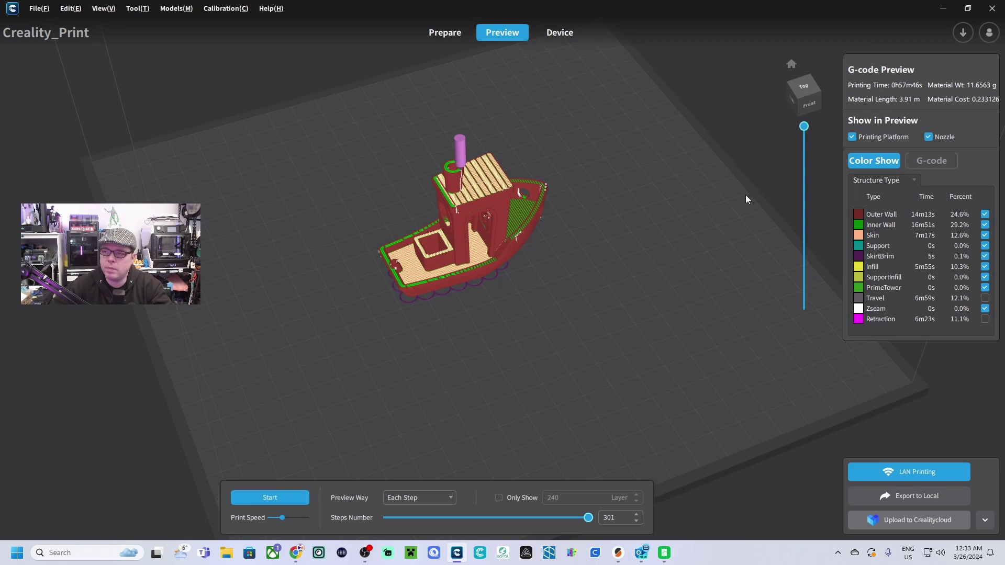
Step: Inspect the lace around the boat down to layer 1, and send the G-code as 3DBenchy-LaceK1_0.4_Generic-PLA_57m over the local network to the K1 printer
{"action": "scroll", "coordinate": [422, 303], "scroll_direction": "up", "scroll_amount": 8}
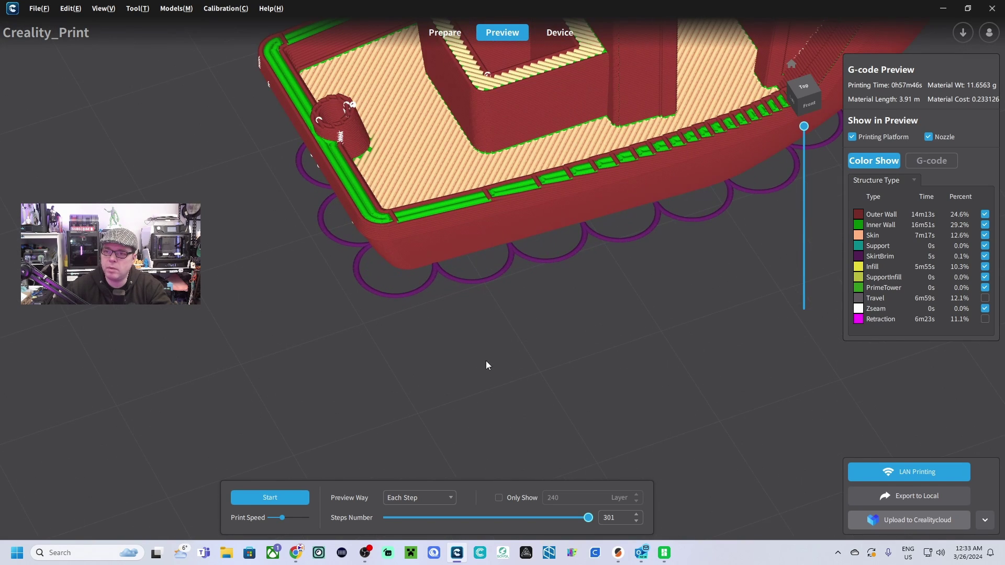
{"action": "right_click_drag", "start_coordinate": [485, 360], "coordinate": [738, 152]}
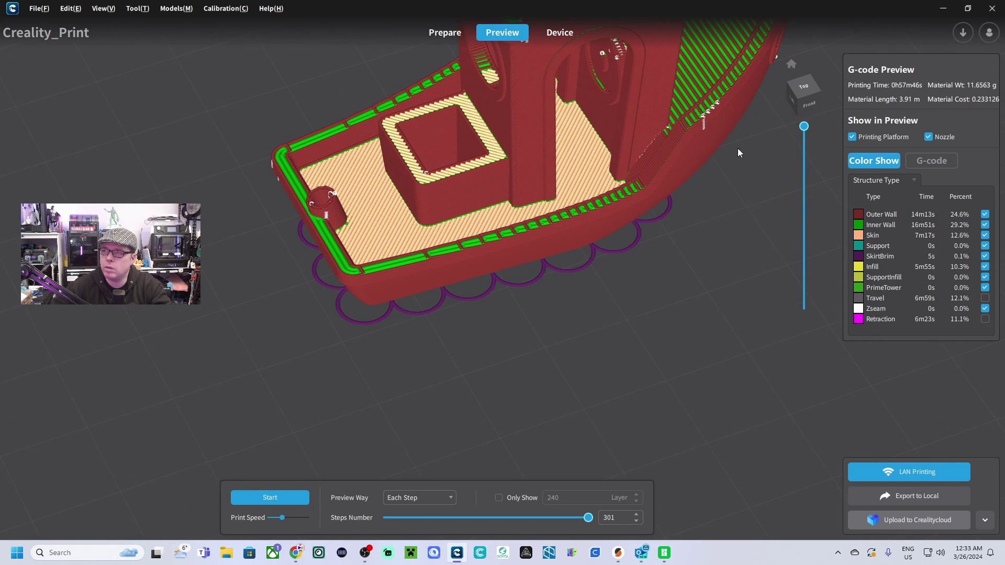
{"action": "left_click_drag", "start_coordinate": [804, 126], "coordinate": [800, 310]}
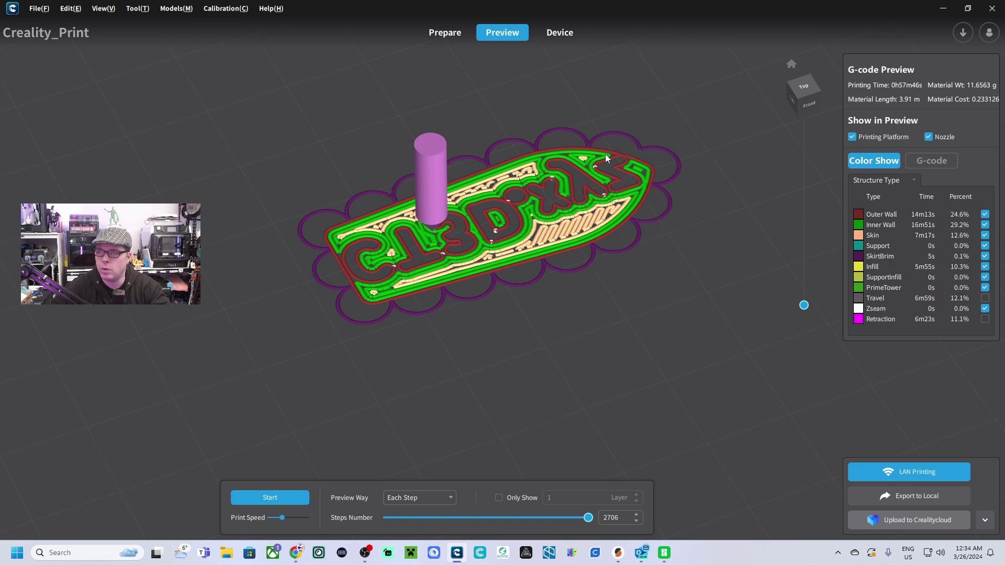
{"action": "left_click", "coordinate": [922, 472]}
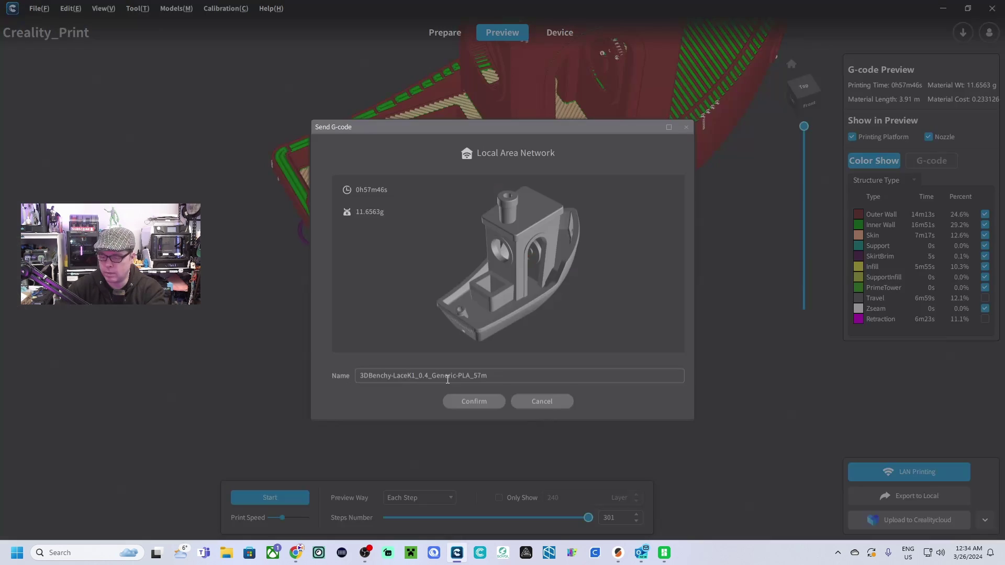
{"action": "left_click", "coordinate": [471, 402]}
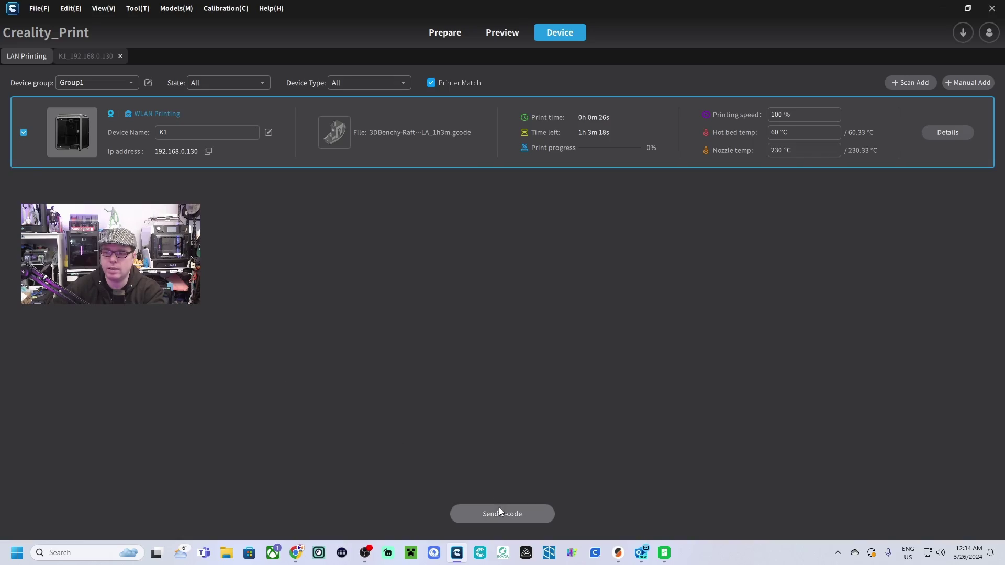